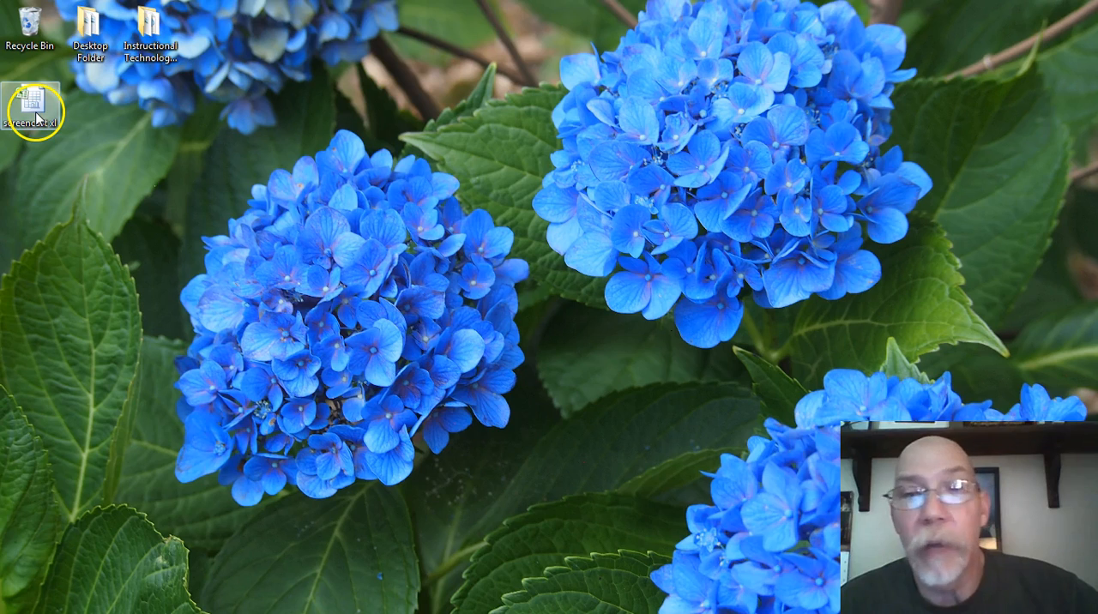
# - Open the screencast xl workbook from the desktop
pyautogui.doubleClick(38, 117)
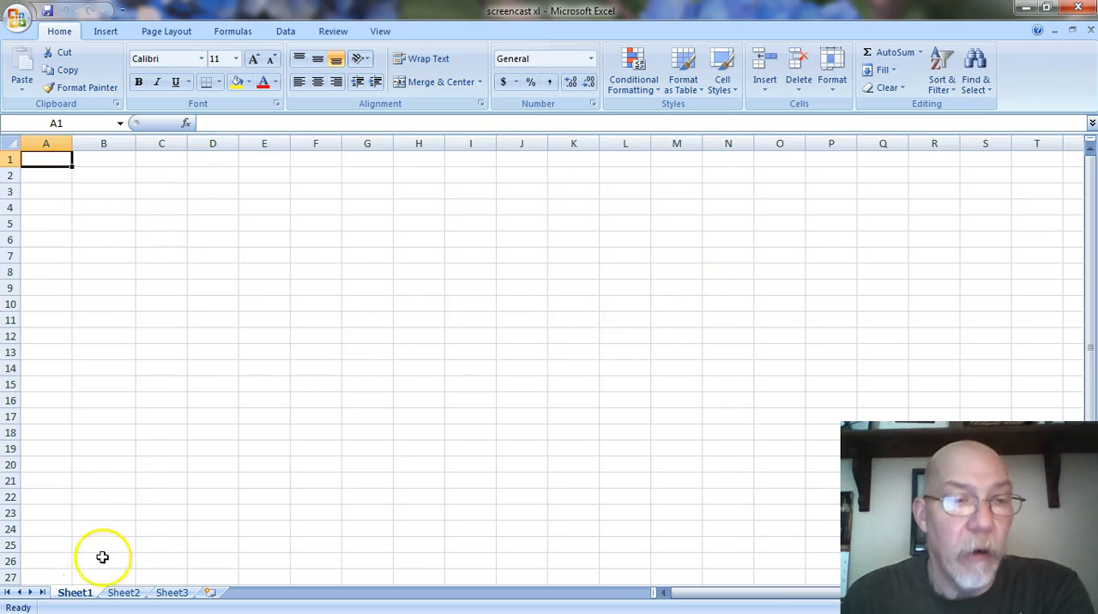
pyautogui.click(12, 159)
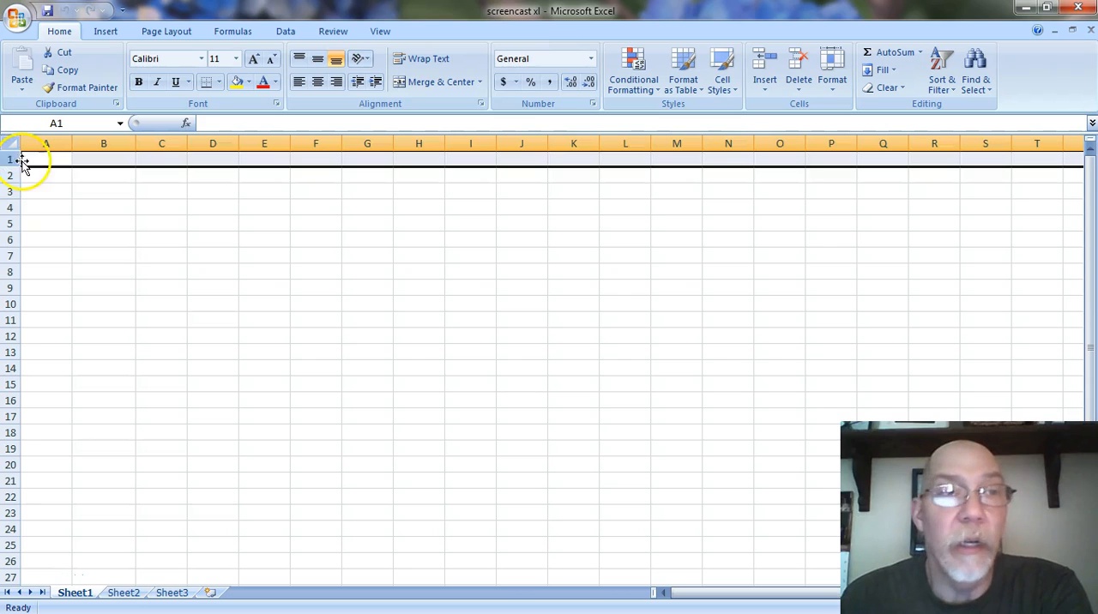
pyautogui.click(43, 144)
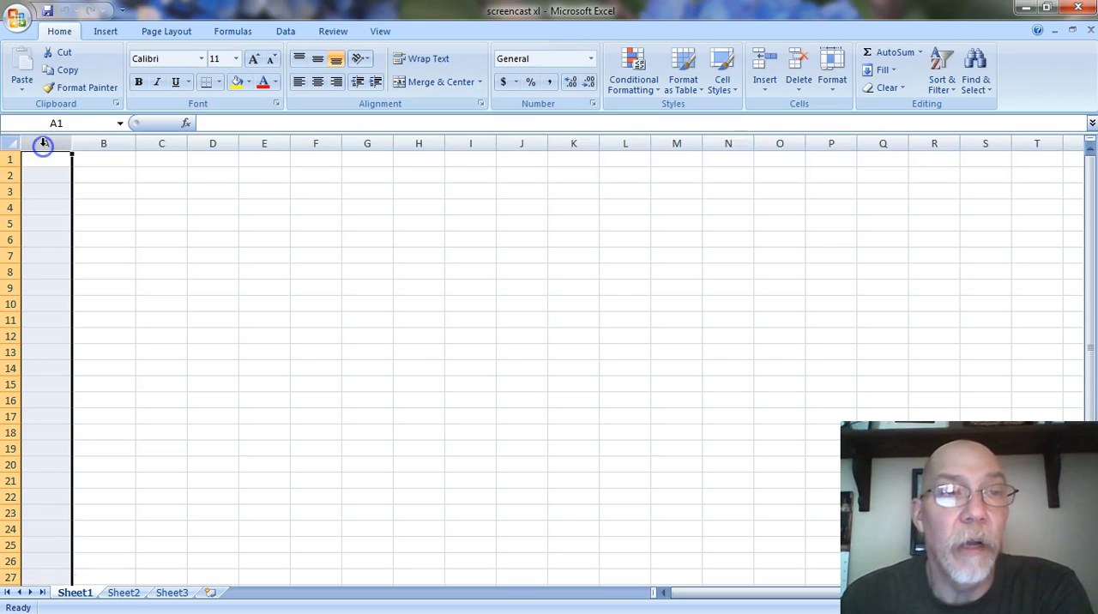
pyautogui.click(124, 207)
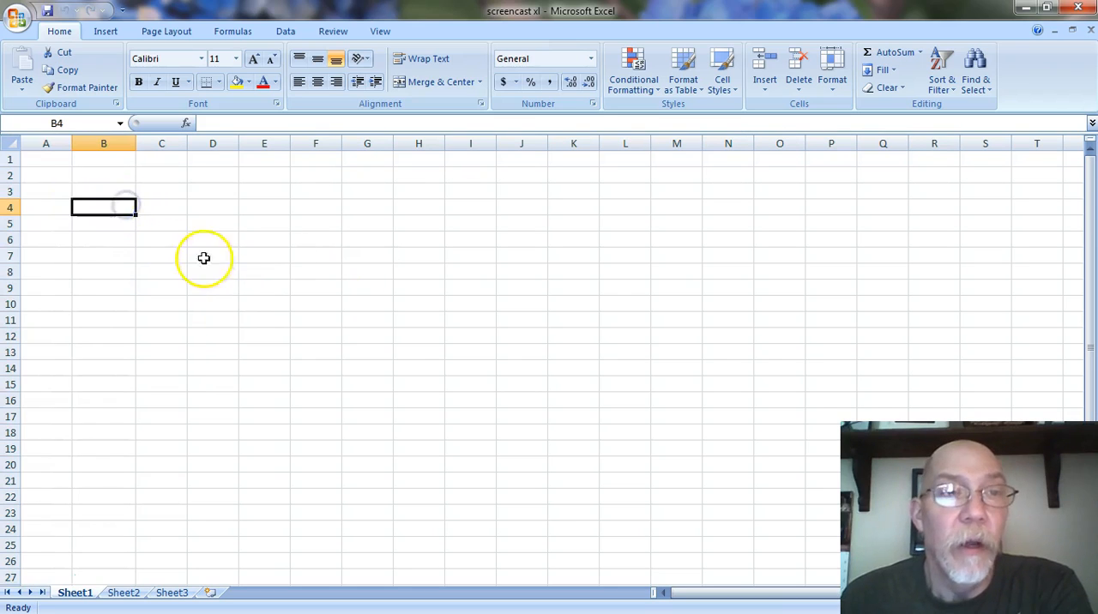
pyautogui.click(49, 161)
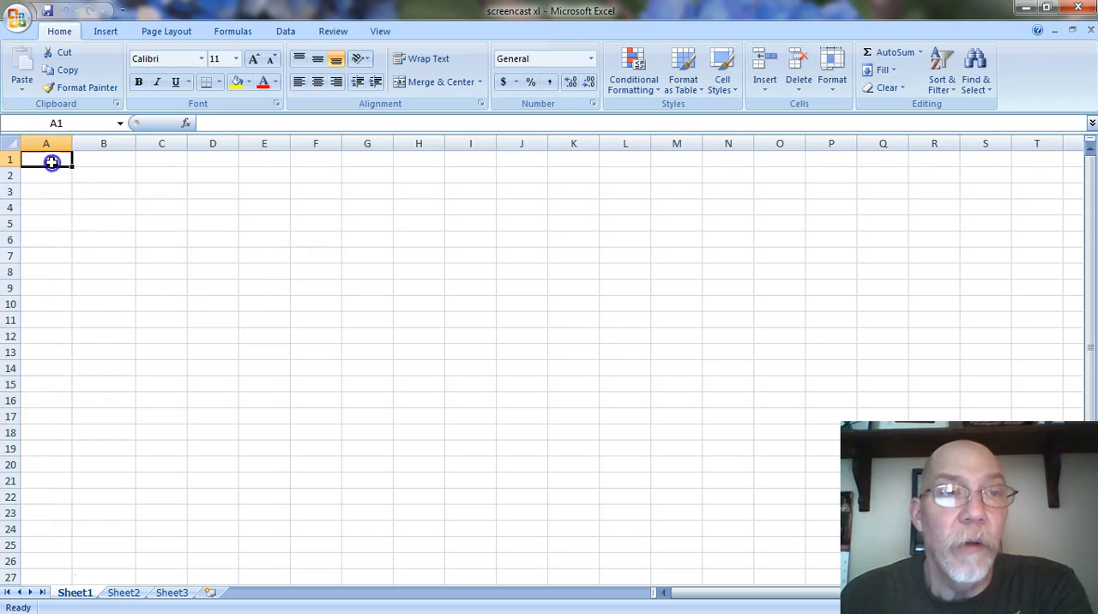
# - Enter 3 in cell E5 and 5 in cell I14 of Sheet1
pyautogui.click(266, 225)
pyautogui.write('3')
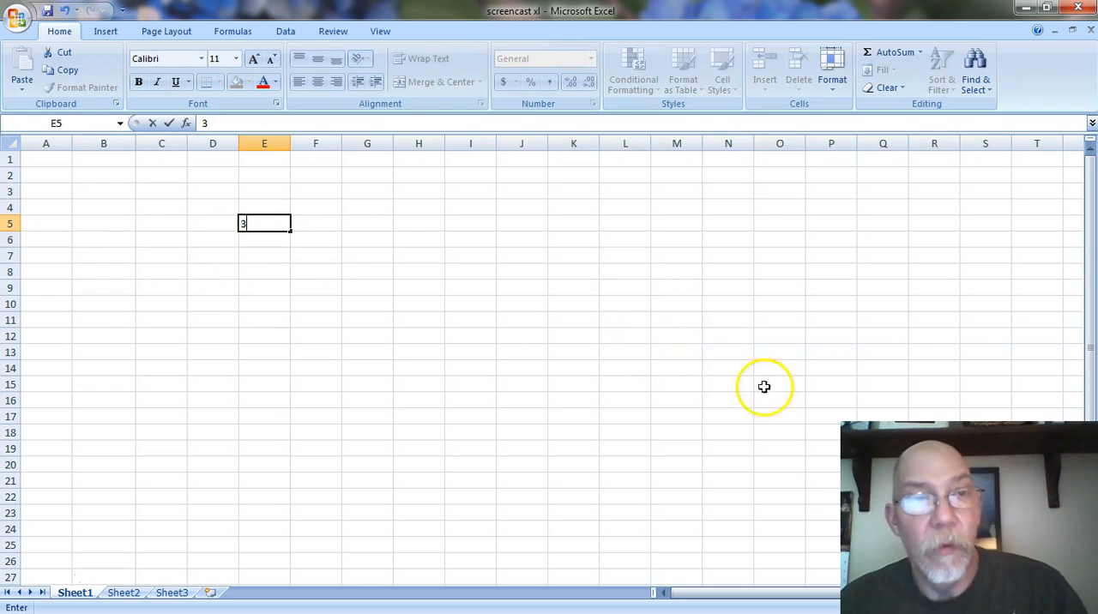
pyautogui.click(478, 364)
pyautogui.write('5')
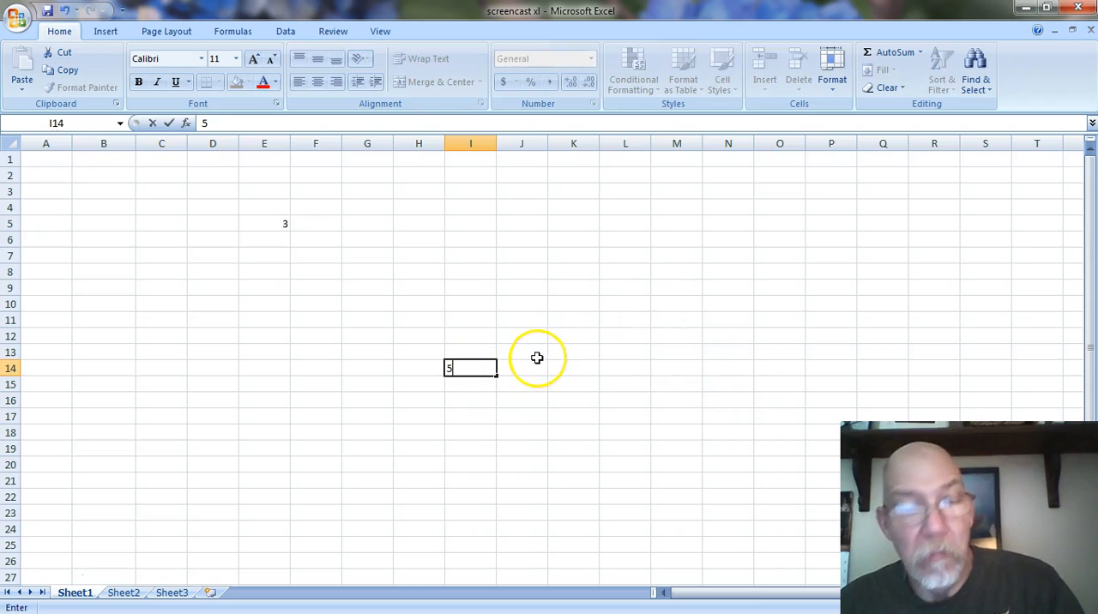
pyautogui.click(513, 290)
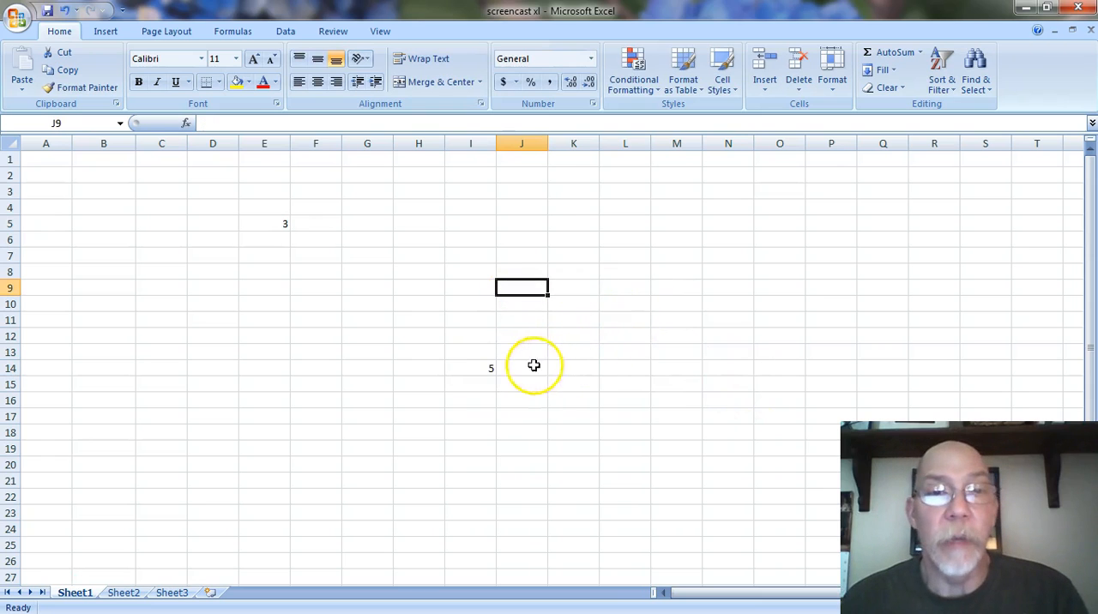
# - Clear the trial numbers from cells I14 and E5
pyautogui.click(486, 366)
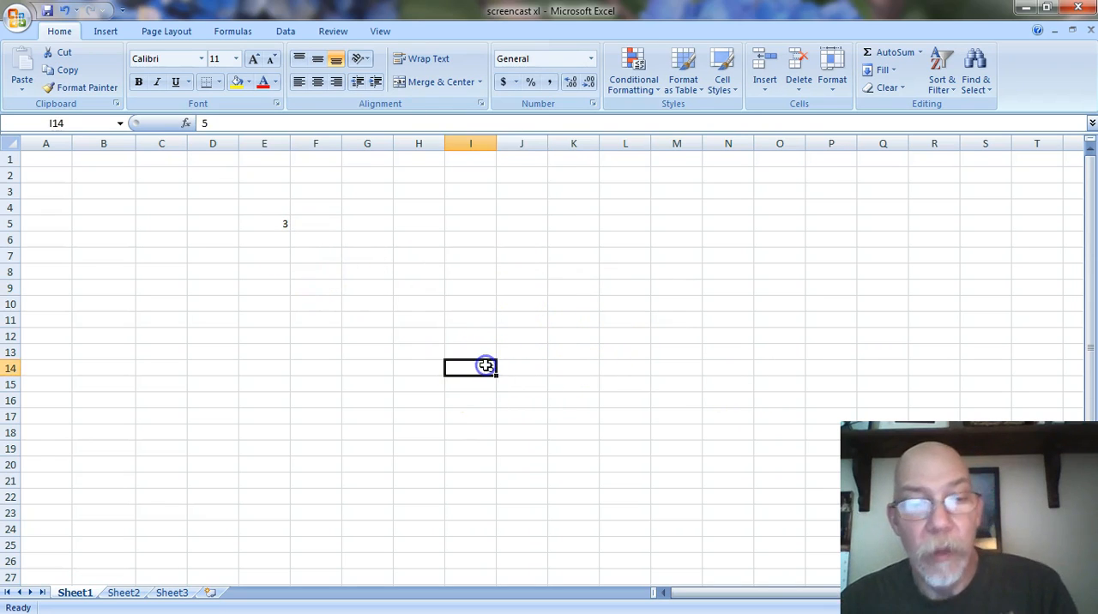
pyautogui.press('Delete')
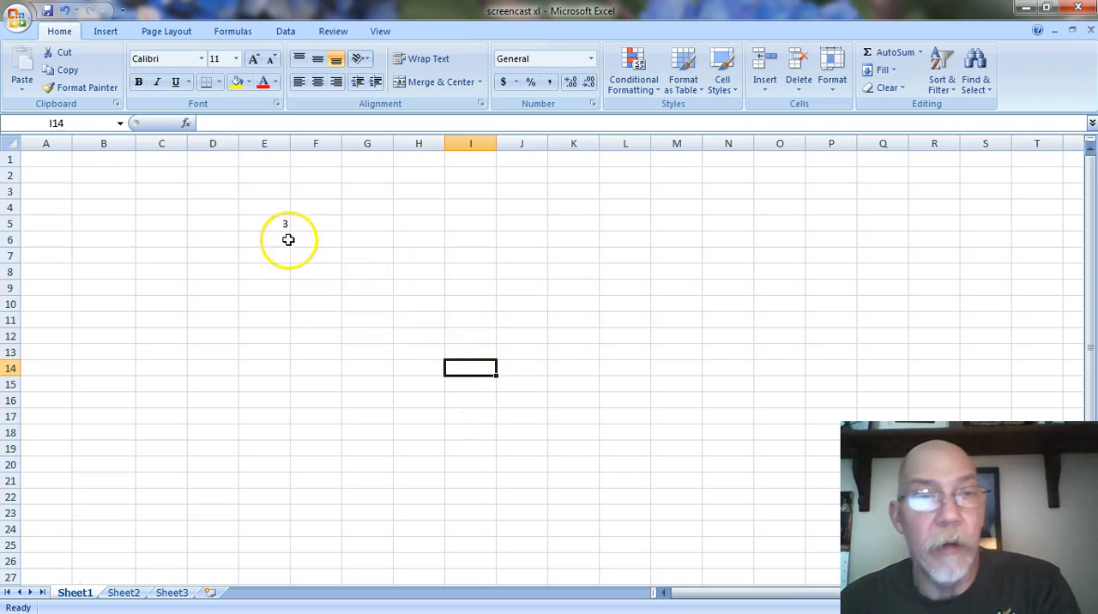
pyautogui.click(270, 223)
pyautogui.press('Delete')
pyautogui.click(378, 256)
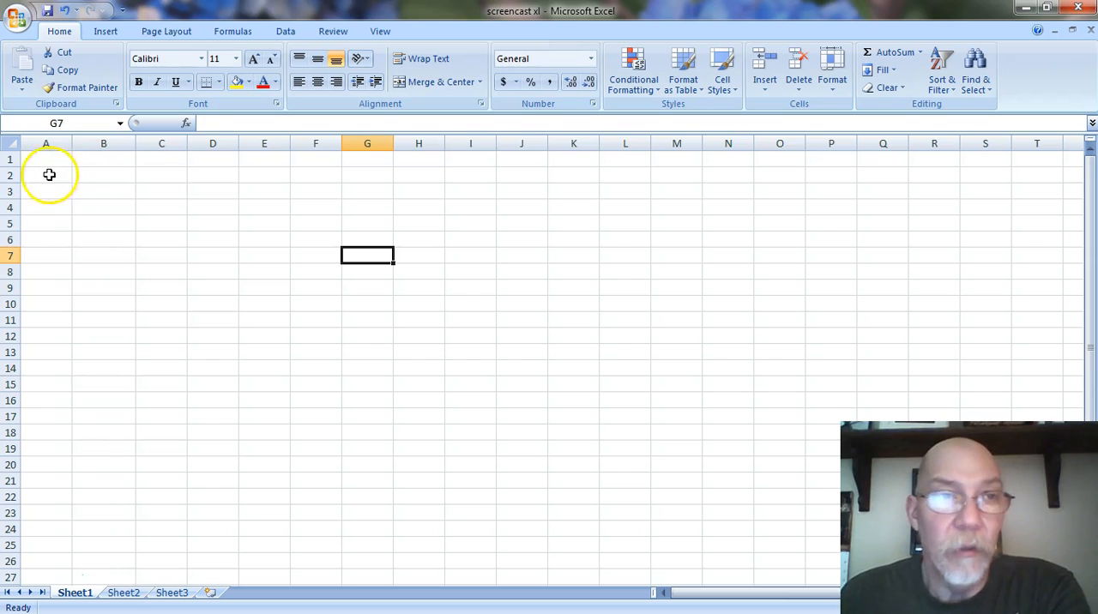
# - Enter the column headings Year in cell A1 and Population in cell B1
pyautogui.click(46, 162)
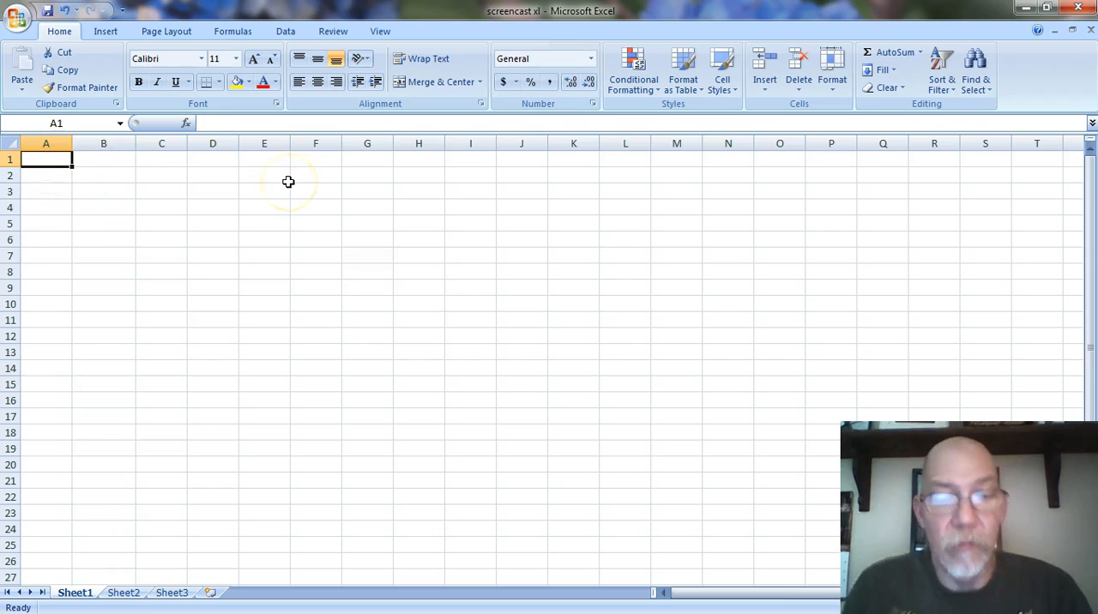
pyautogui.write('Year')
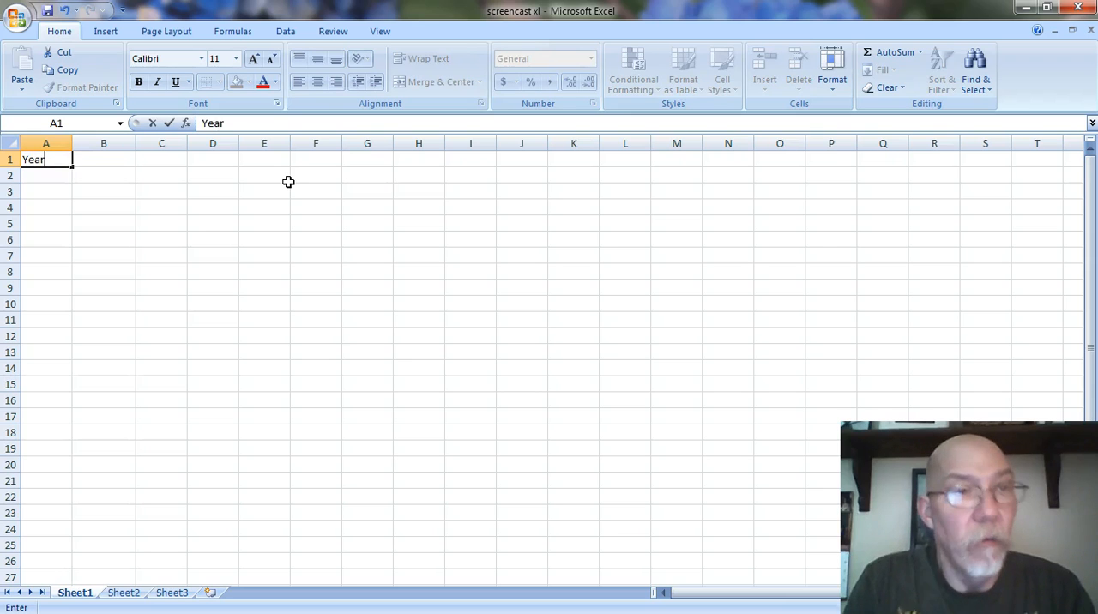
pyautogui.click(112, 162)
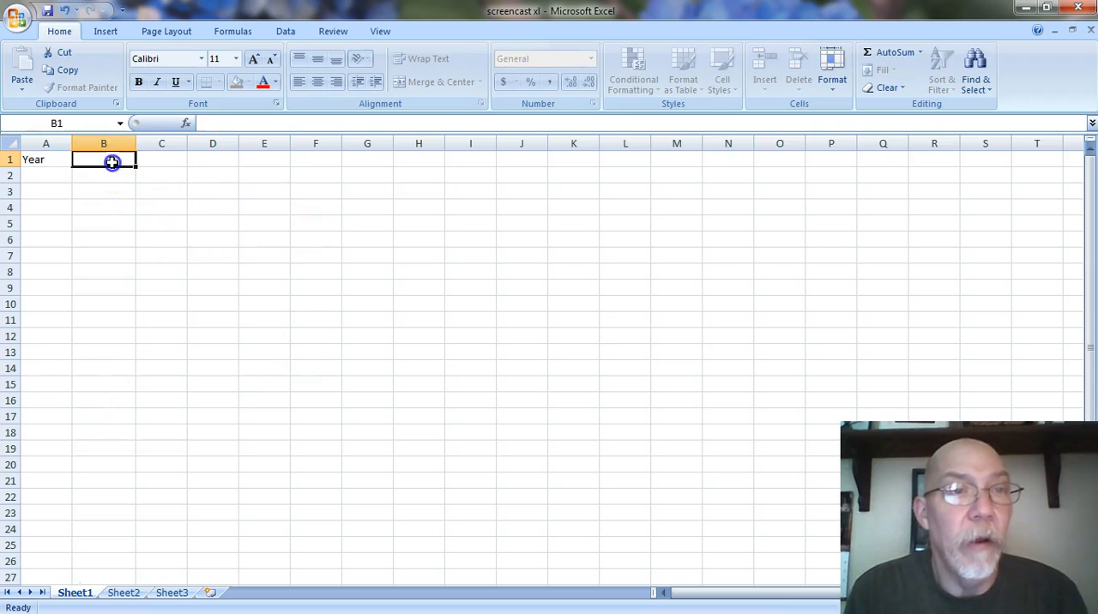
pyautogui.write('Population')
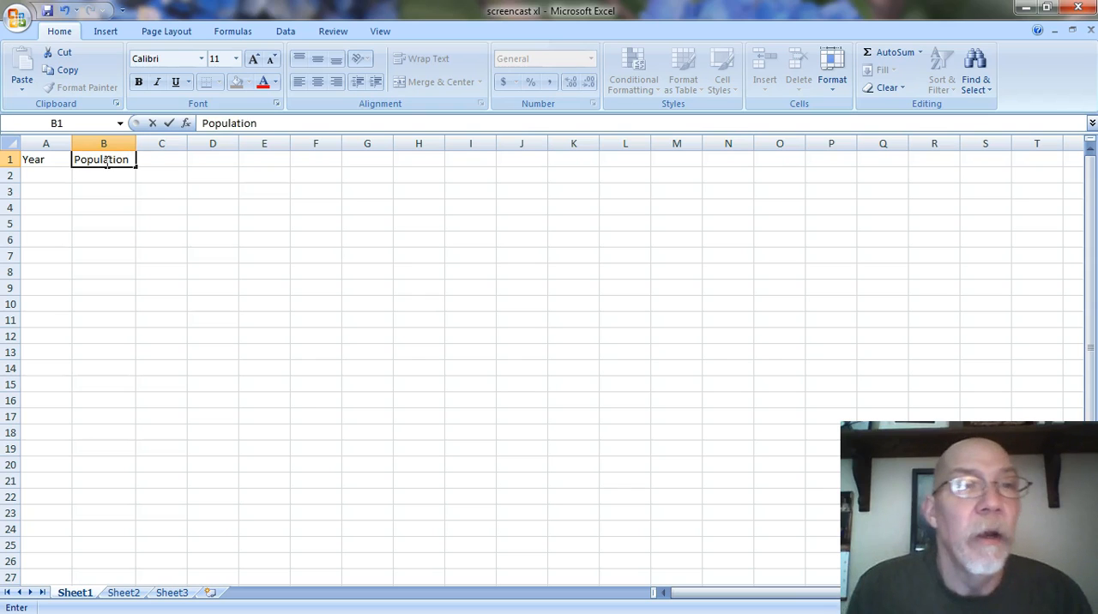
pyautogui.click(115, 191)
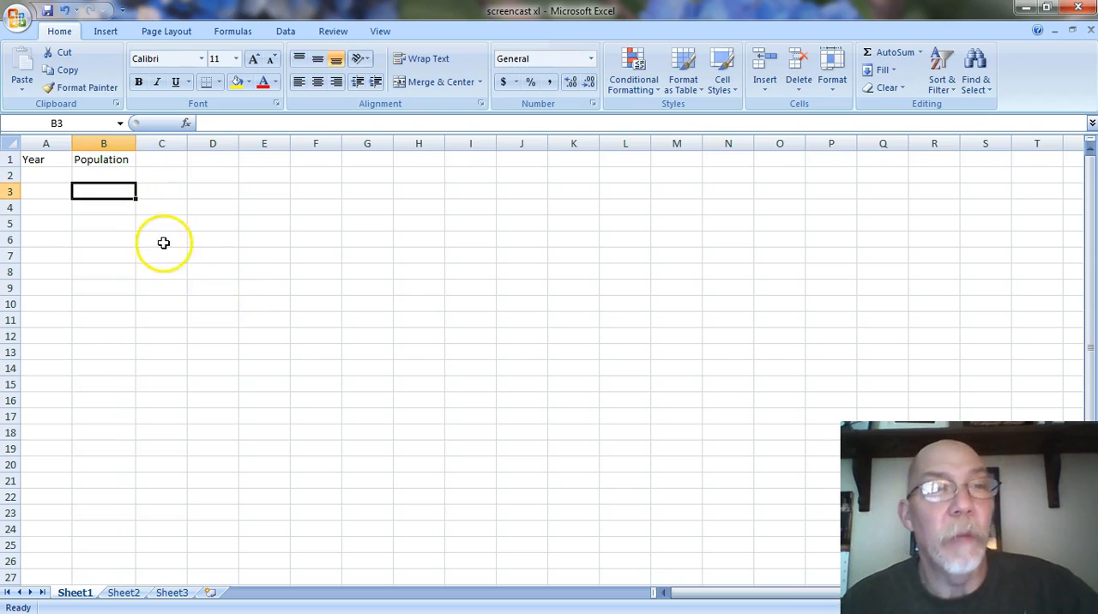
# - Enter 1900 in cell A2 and 1910 in cell A3 as the first two years
pyautogui.click(48, 176)
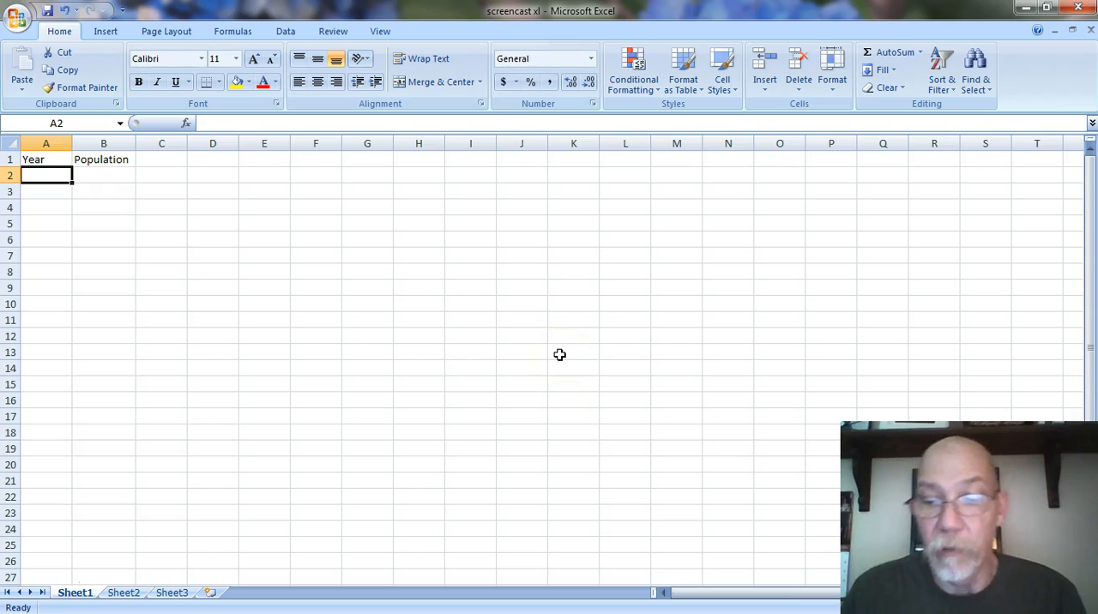
pyautogui.write('1900')
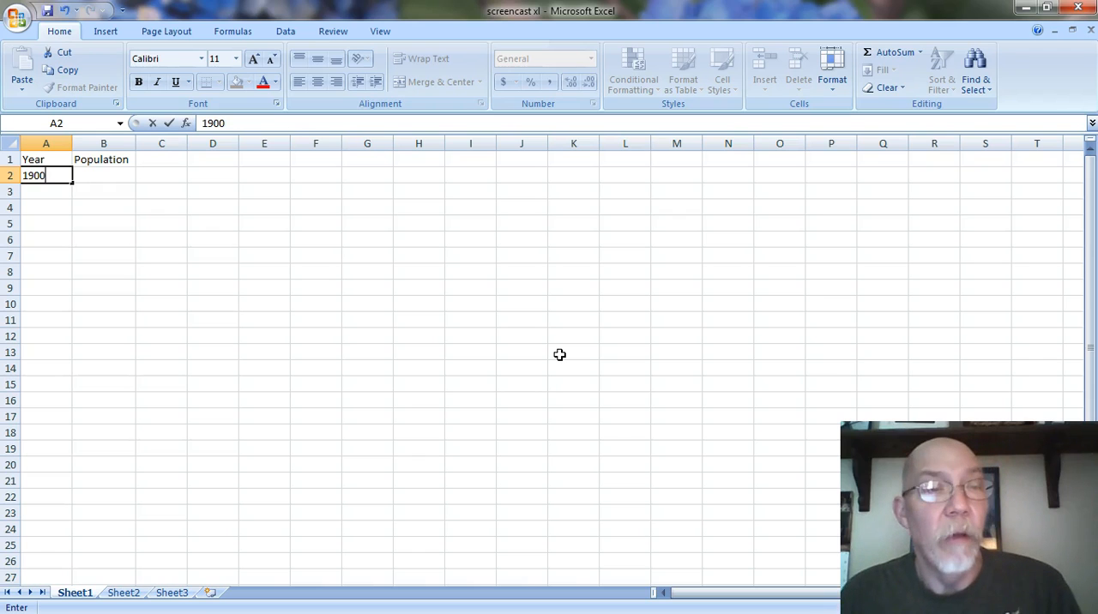
pyautogui.press('Tab')
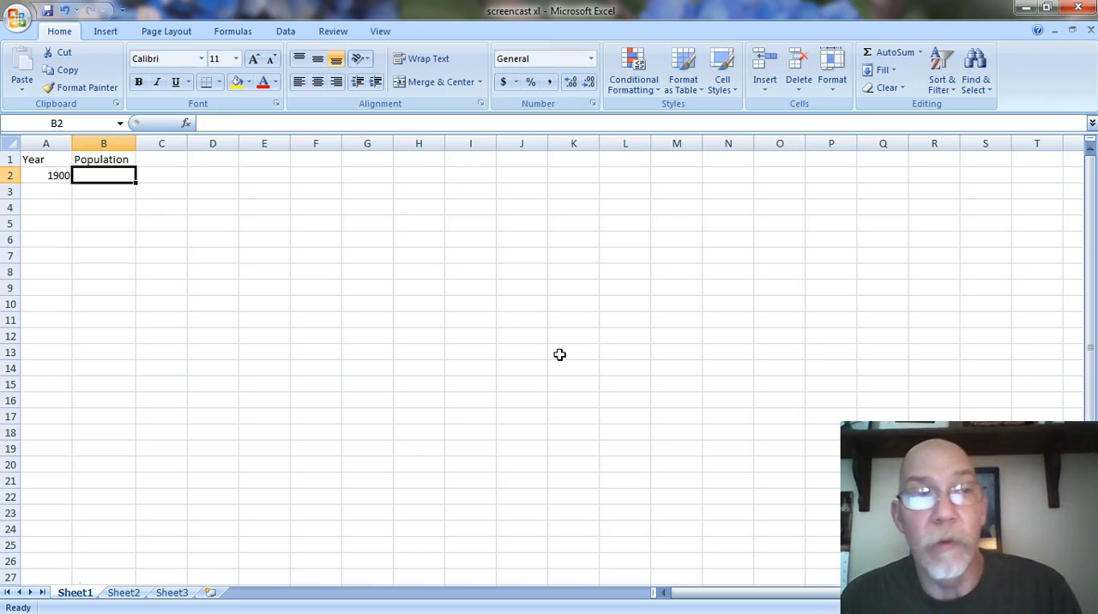
pyautogui.click(47, 177)
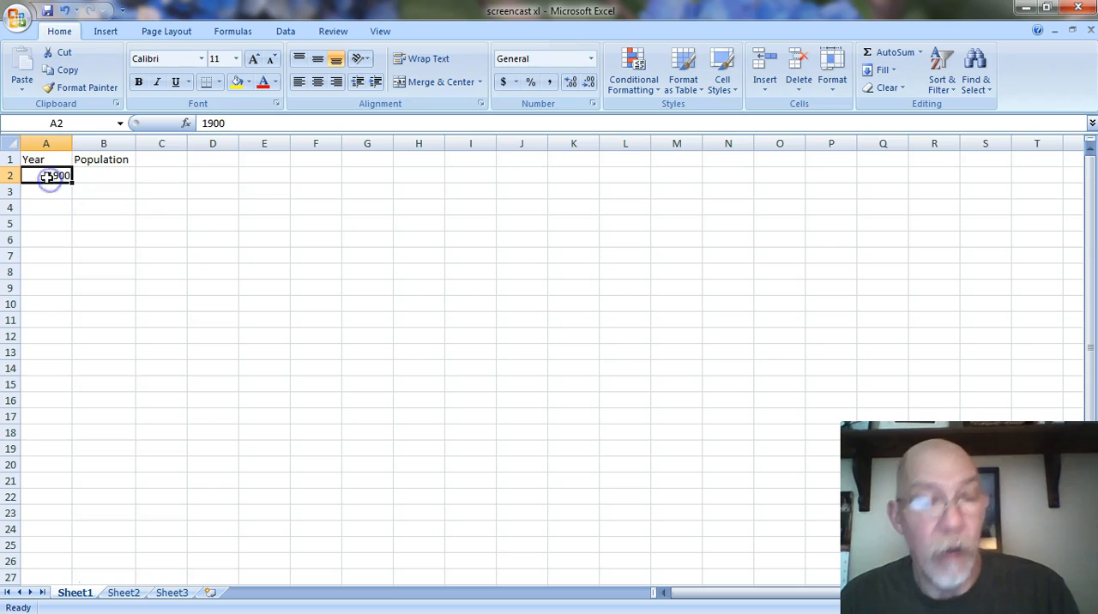
pyautogui.press('Return')
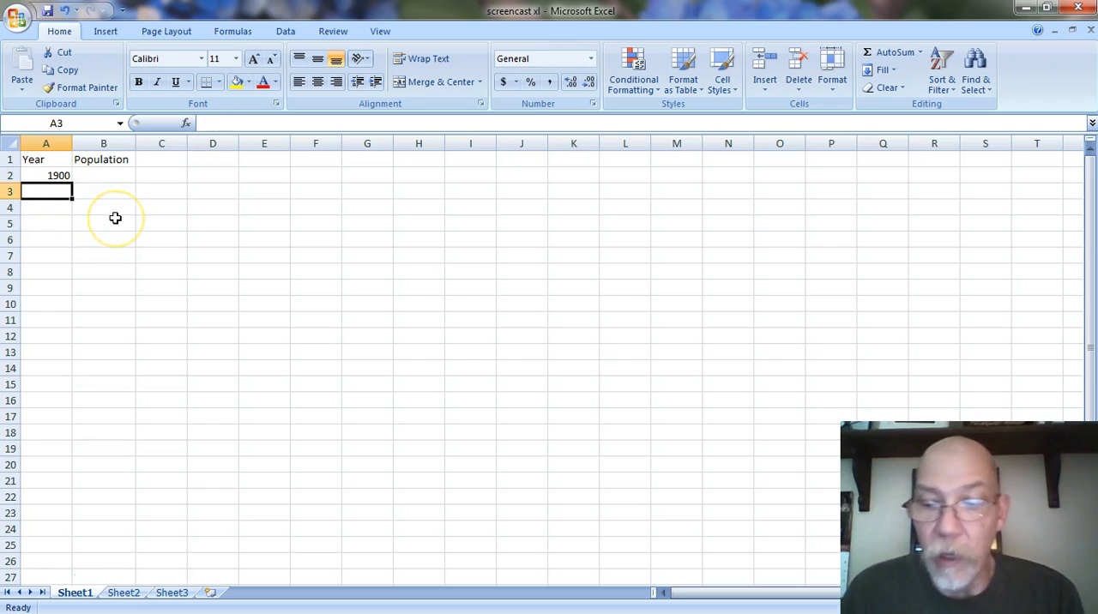
pyautogui.write('1910')
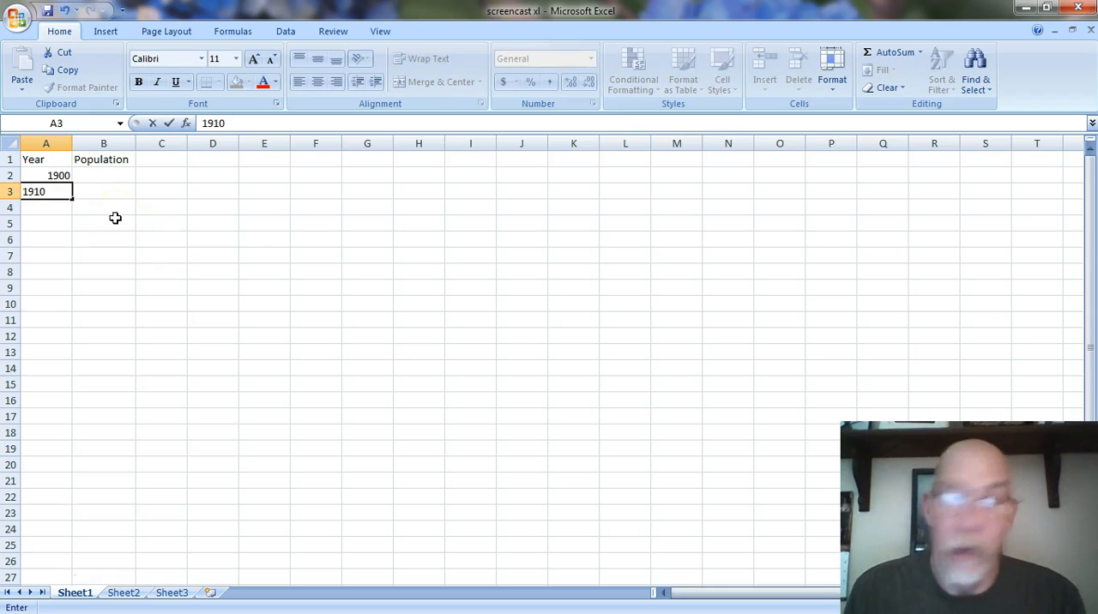
pyautogui.press('Return')
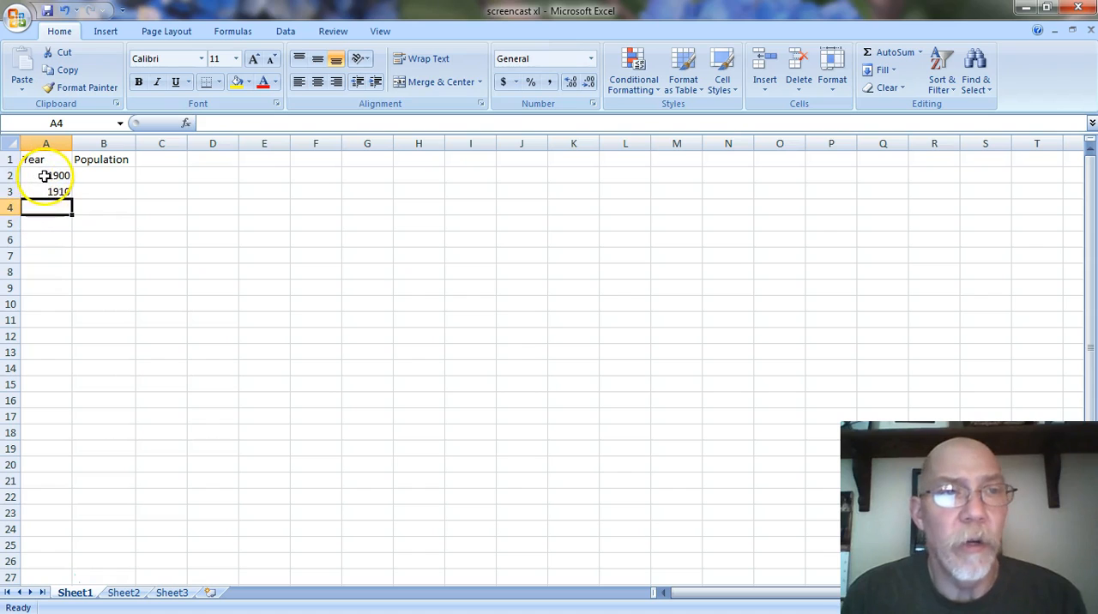
# - Extend the ten-year series from A2:A3 down to cell A14, ending at 2020
pyautogui.moveTo(53, 175); pyautogui.dragTo(46, 184)
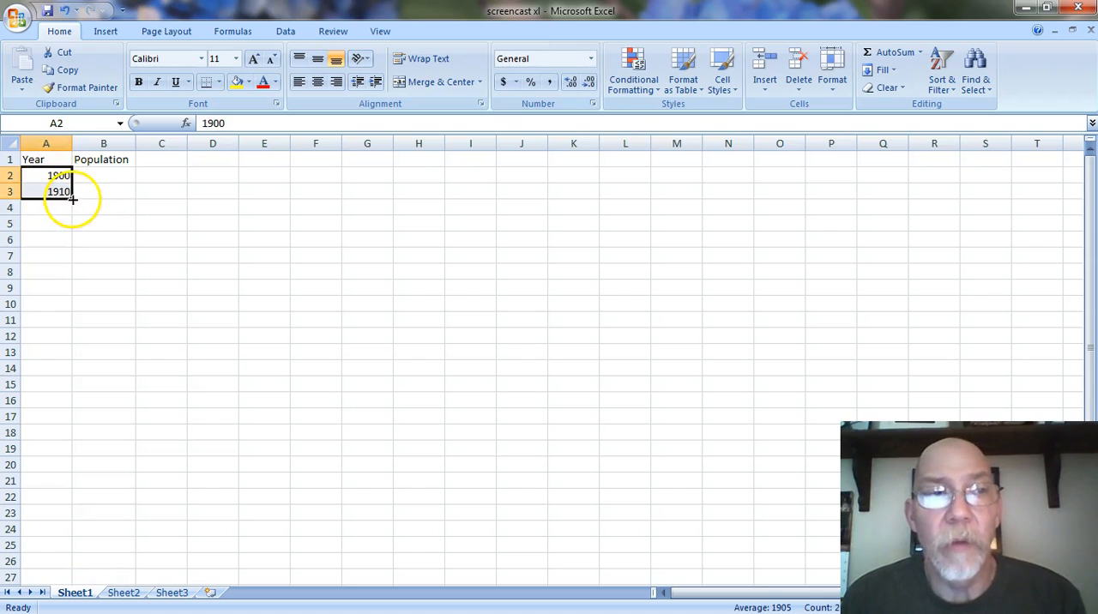
pyautogui.moveTo(72, 198); pyautogui.dragTo(74, 371)
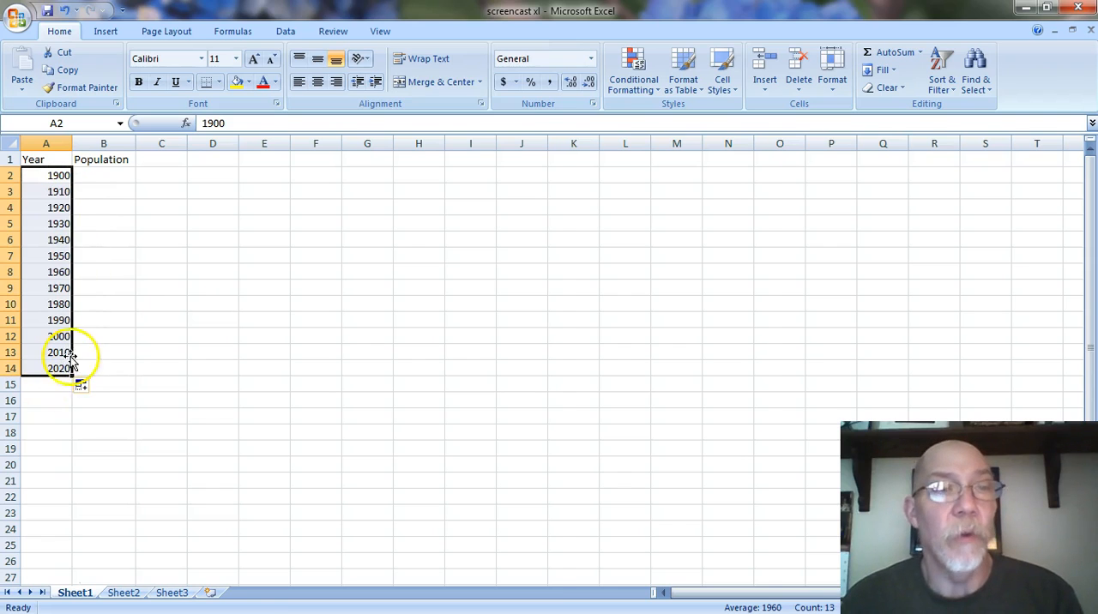
pyautogui.click(142, 294)
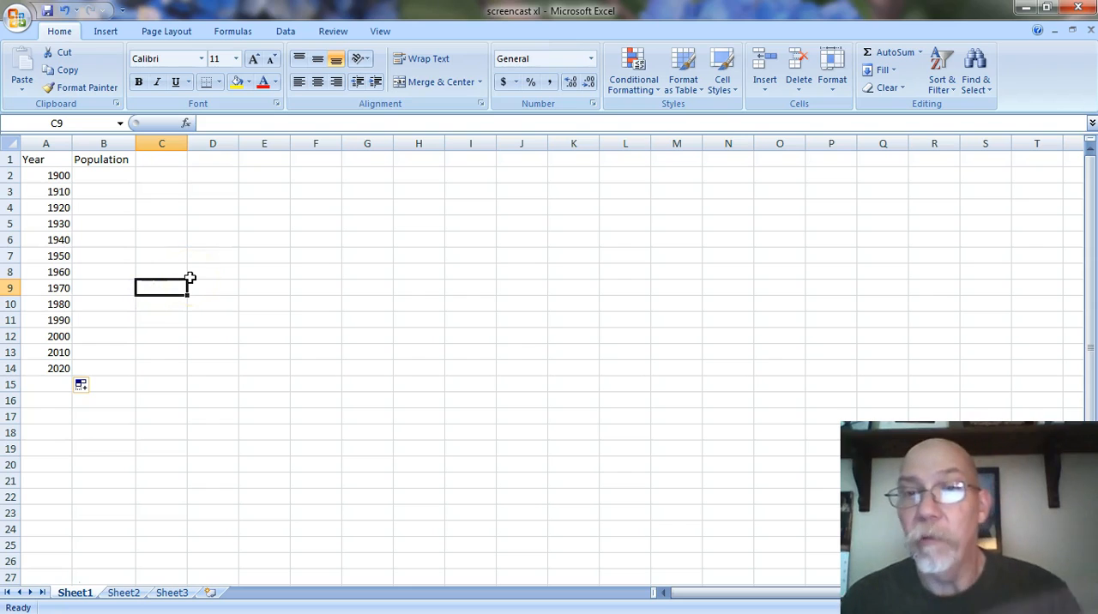
# - Switch to Sheet2 and select the year and population table with its headings, A1:B14
pyautogui.click(102, 176)
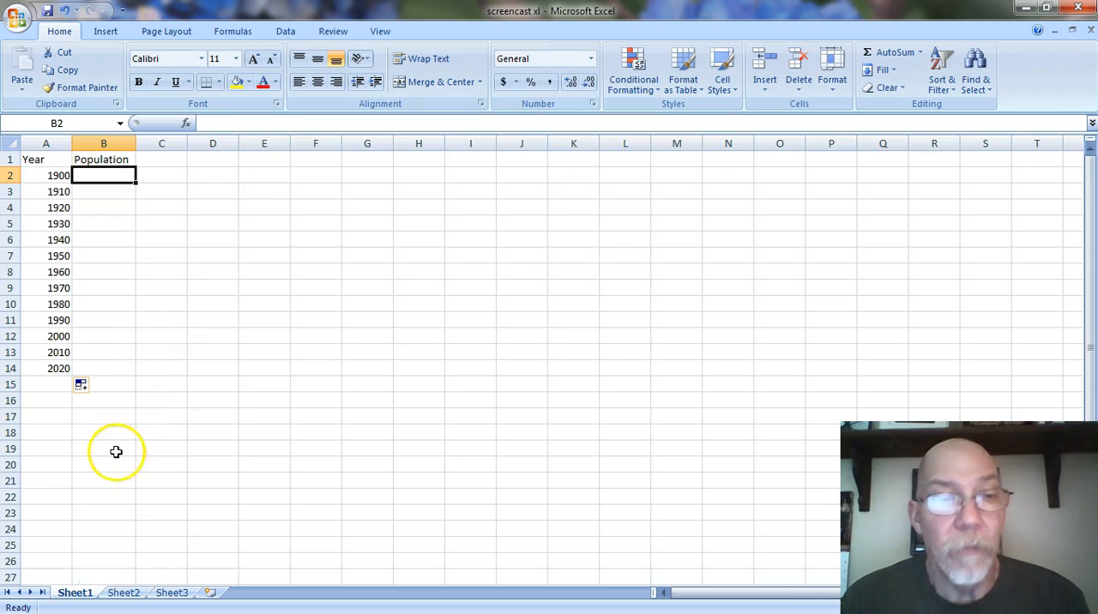
pyautogui.click(125, 593)
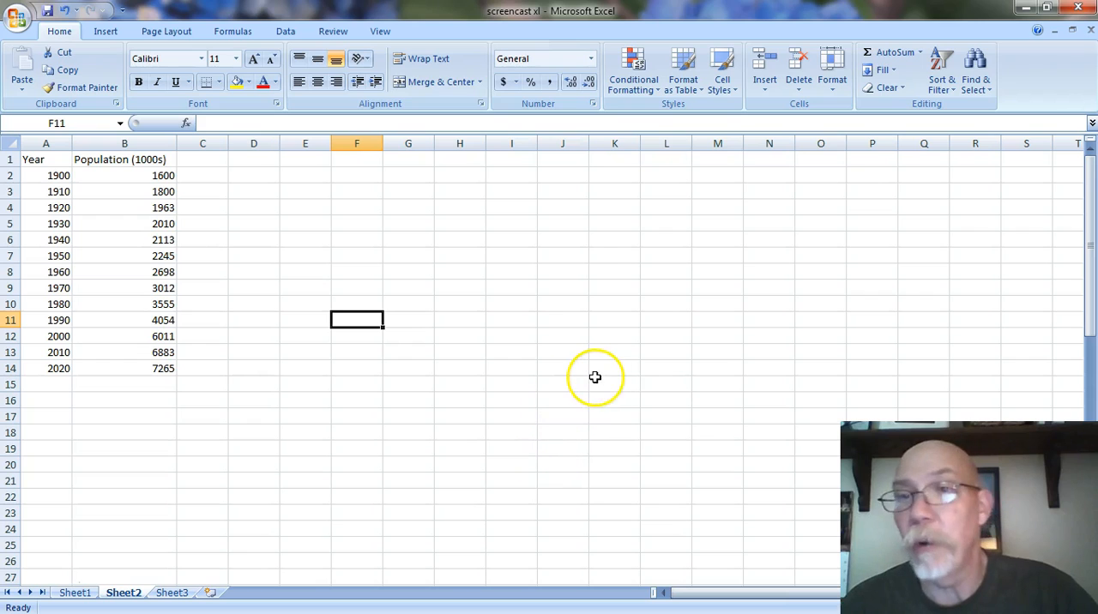
pyautogui.moveTo(34, 160); pyautogui.dragTo(130, 362)
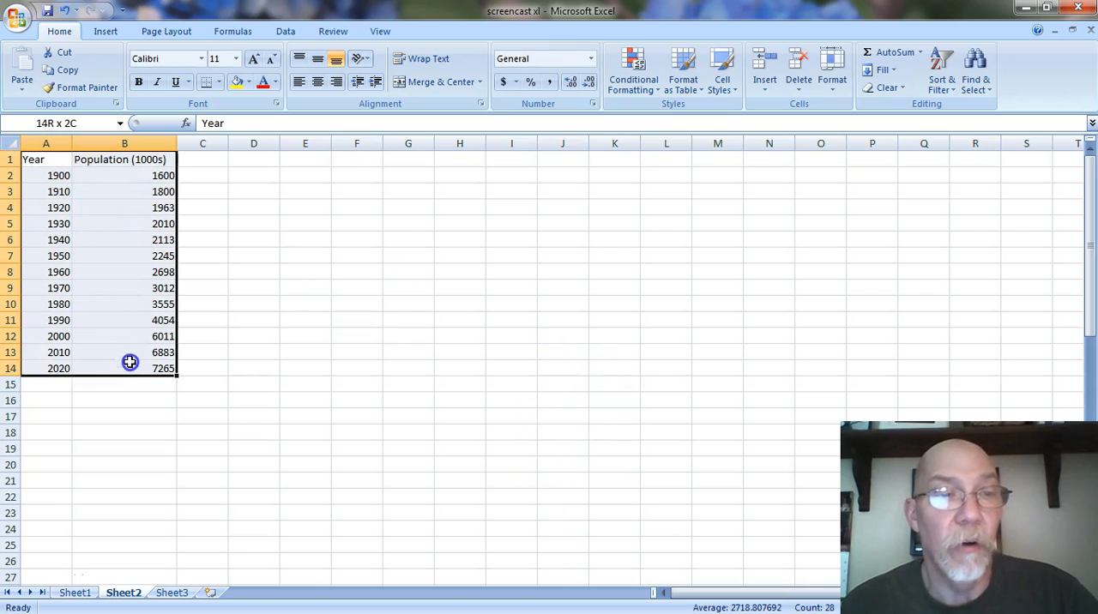
# - Look through the column, line, pie, bar, area, scatter and other chart types available for the selected table
pyautogui.click(105, 33)
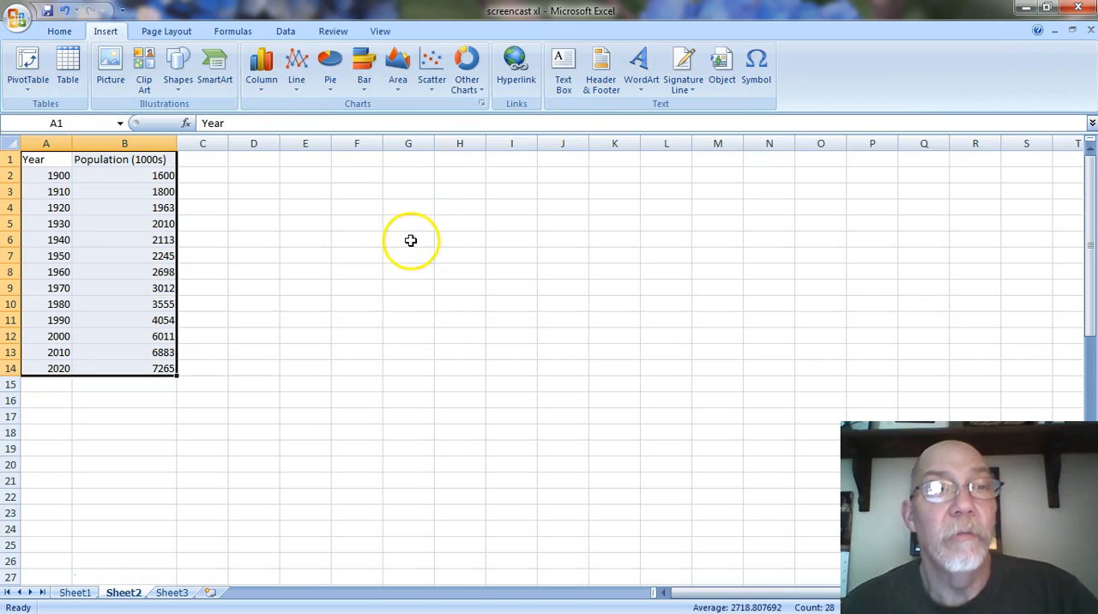
pyautogui.click(264, 90)
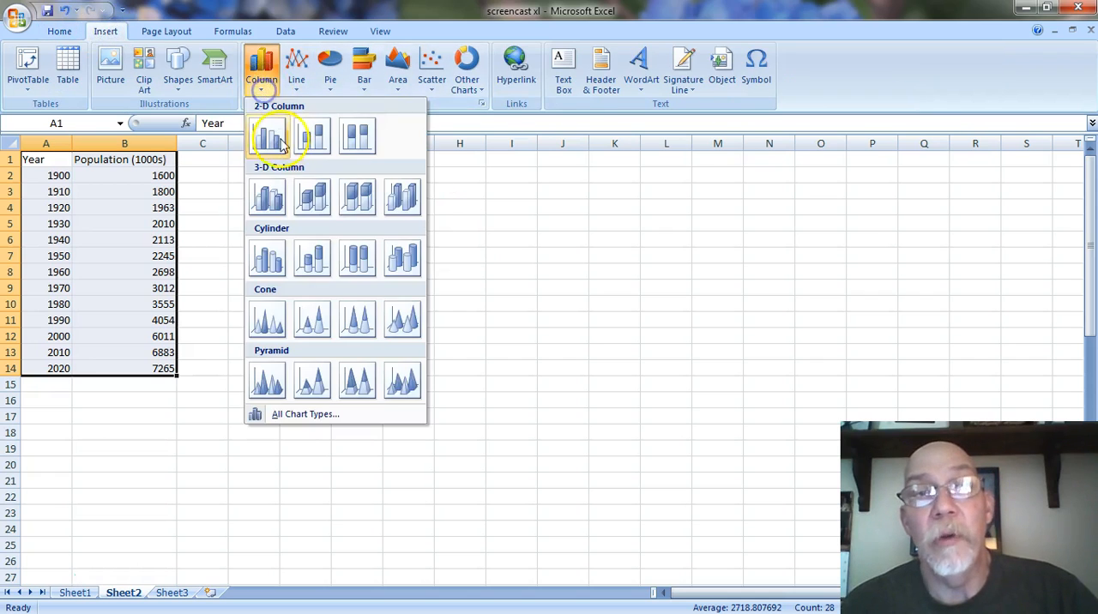
pyautogui.click(296, 82)
pyautogui.click(331, 84)
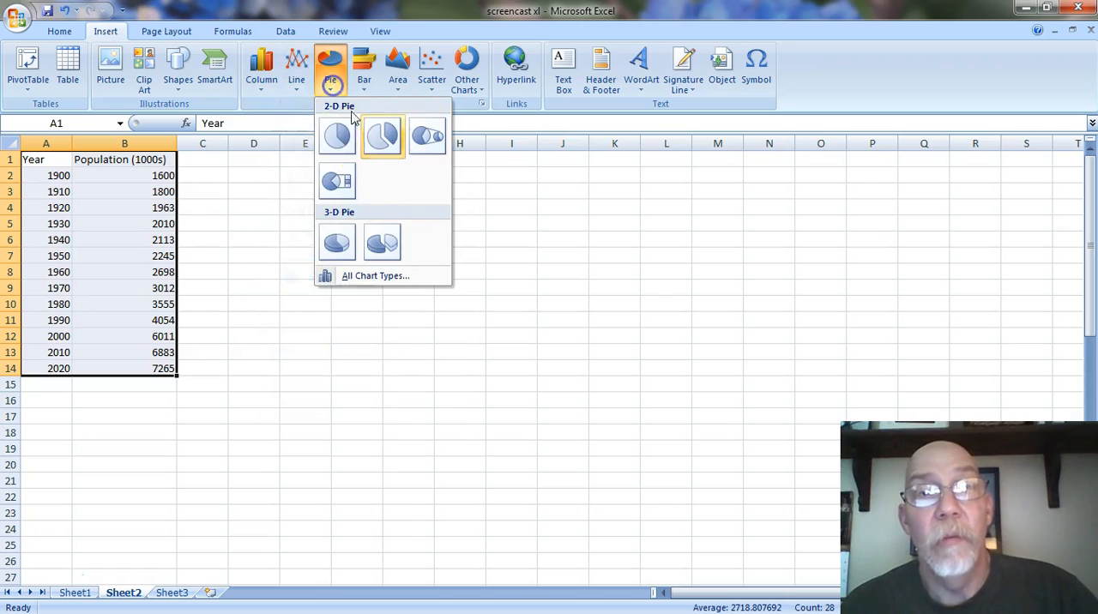
pyautogui.click(365, 94)
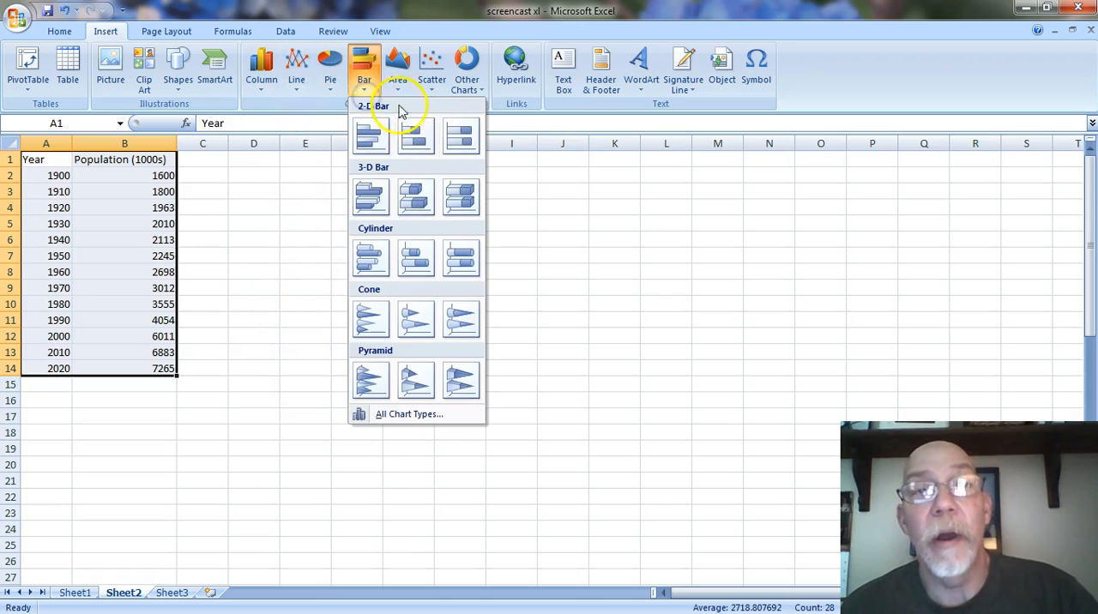
pyautogui.click(397, 86)
pyautogui.click(432, 87)
pyautogui.click(477, 89)
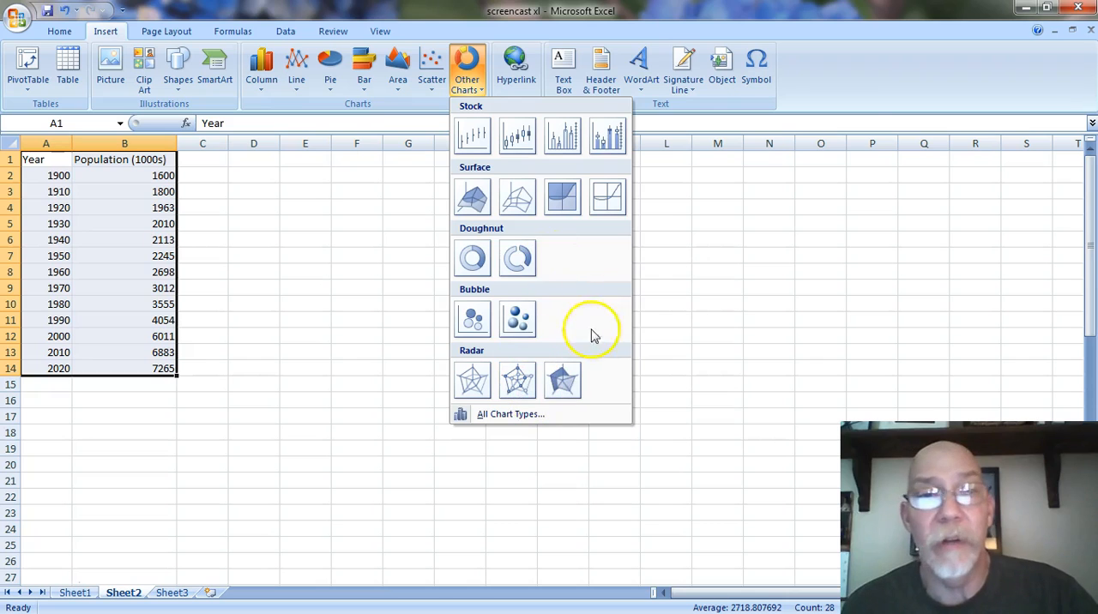
pyautogui.click(839, 79)
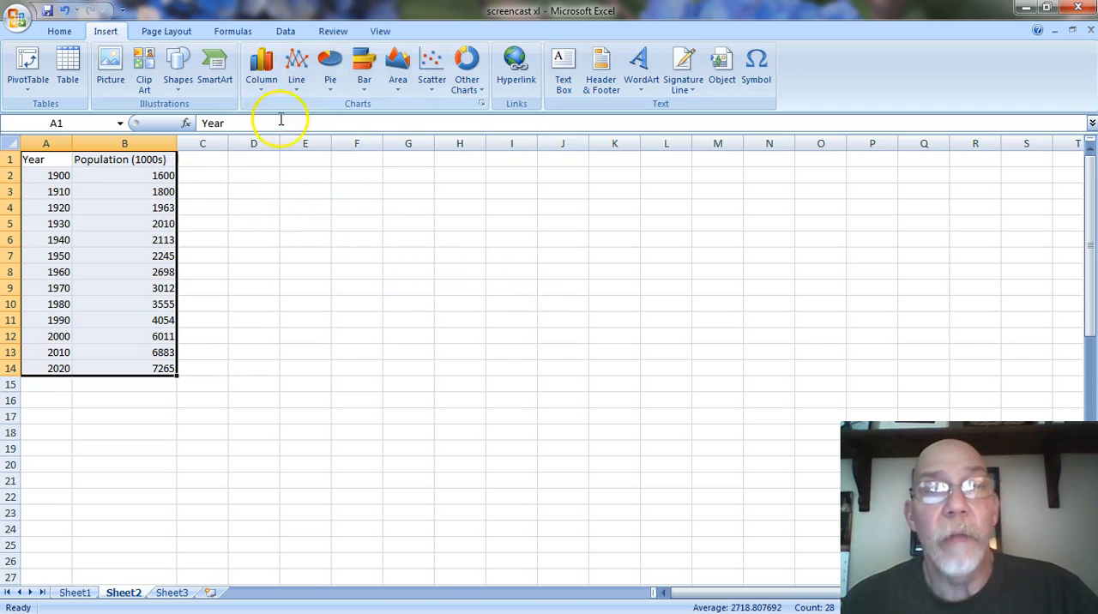
# - Insert a stacked line chart with markers from the selected year and population table
pyautogui.click(297, 79)
pyautogui.click(355, 190)
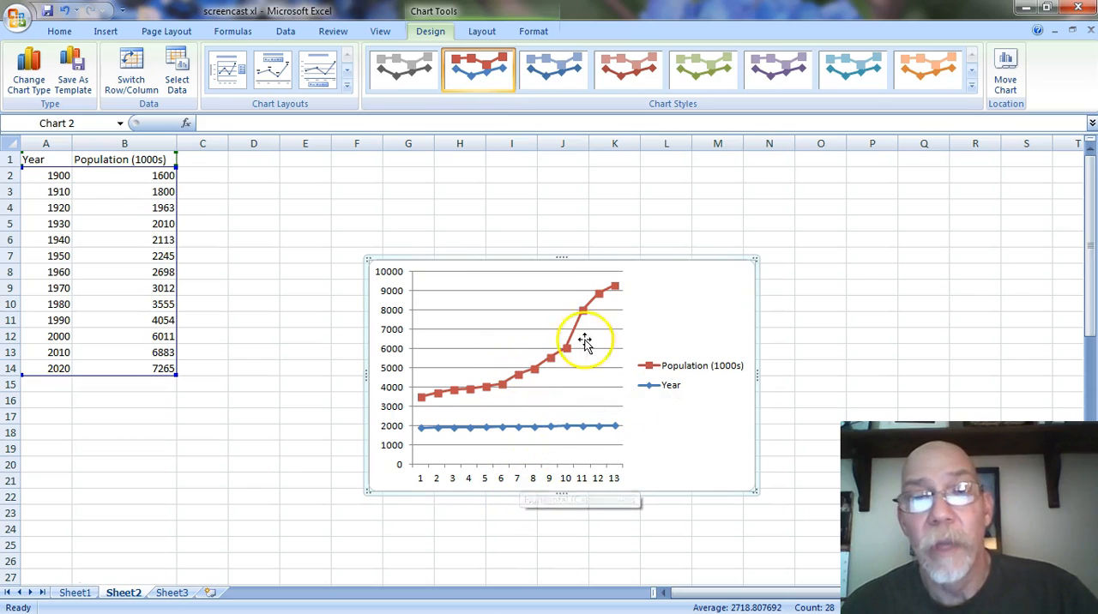
# - Open the chart's data source settings and remove the Year series from the legend entries
pyautogui.rightClick(679, 307)
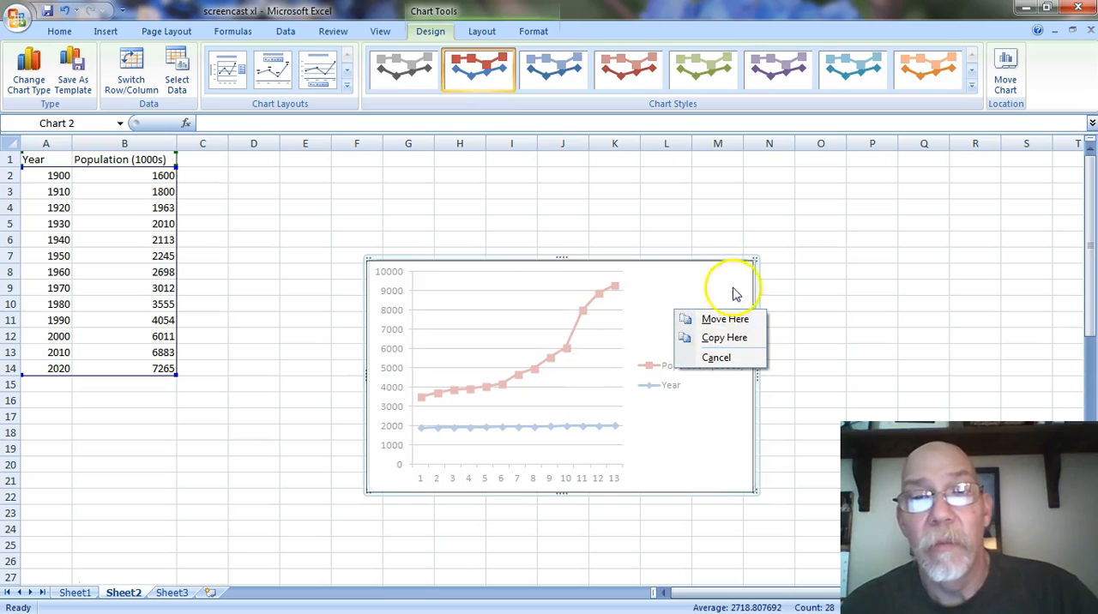
pyautogui.click(819, 255)
pyautogui.rightClick(665, 307)
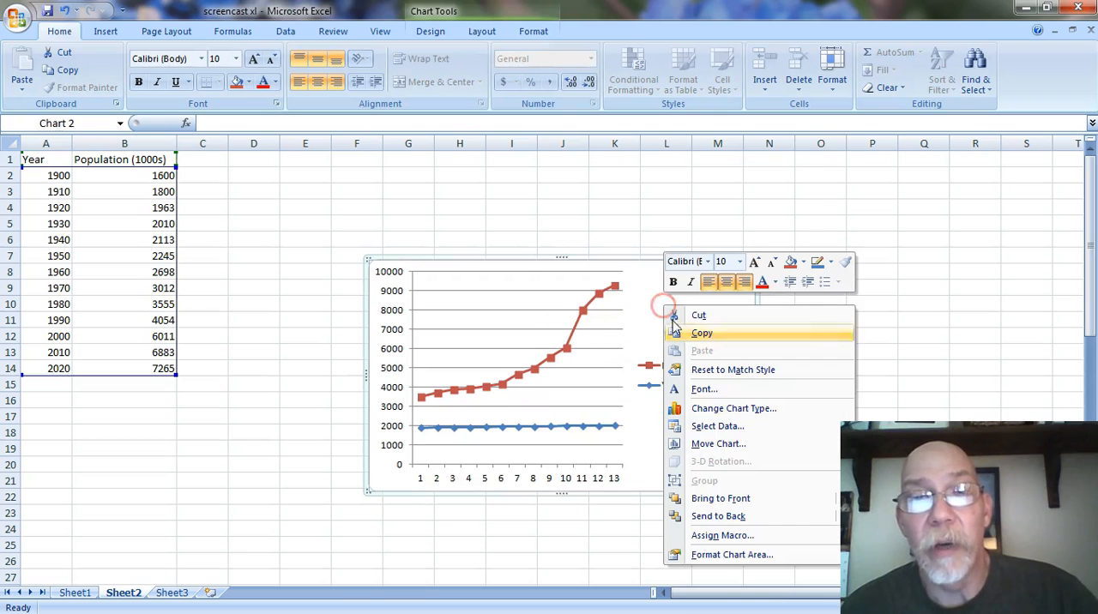
pyautogui.click(727, 427)
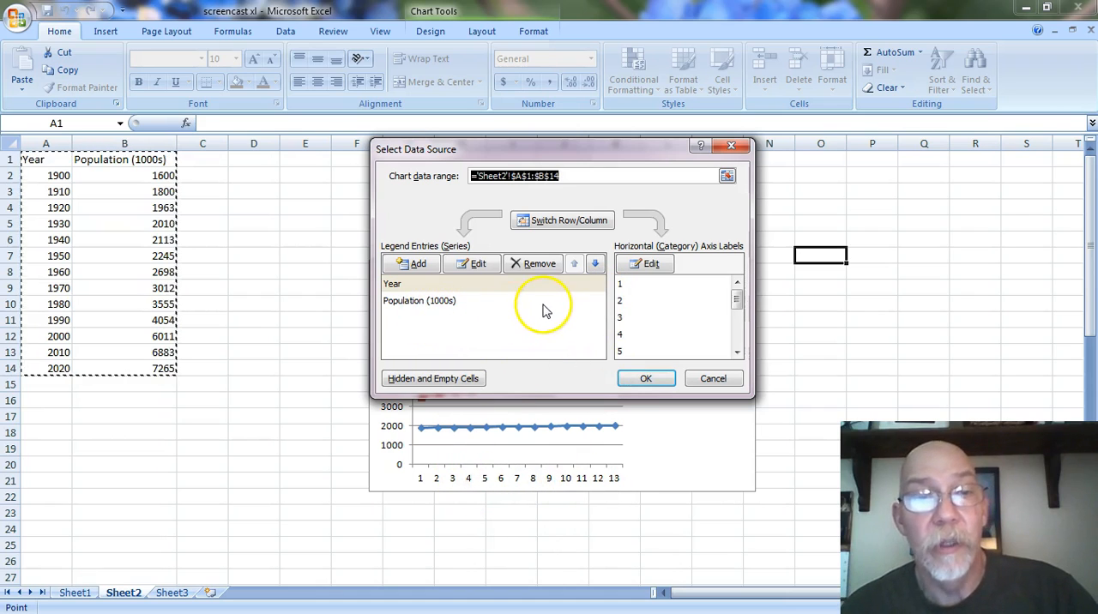
pyautogui.click(419, 286)
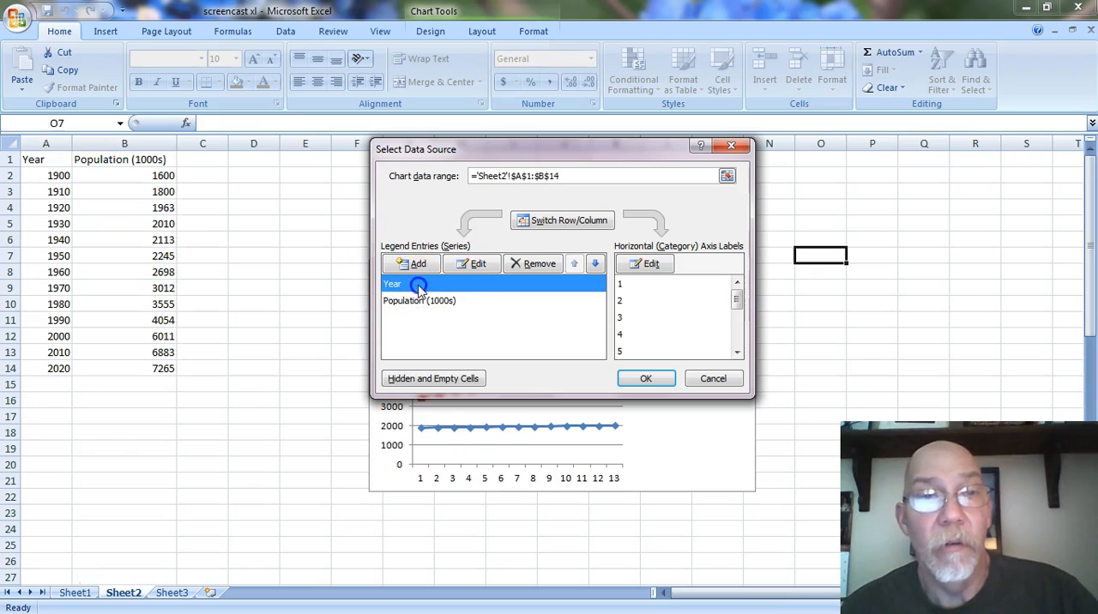
pyautogui.click(529, 267)
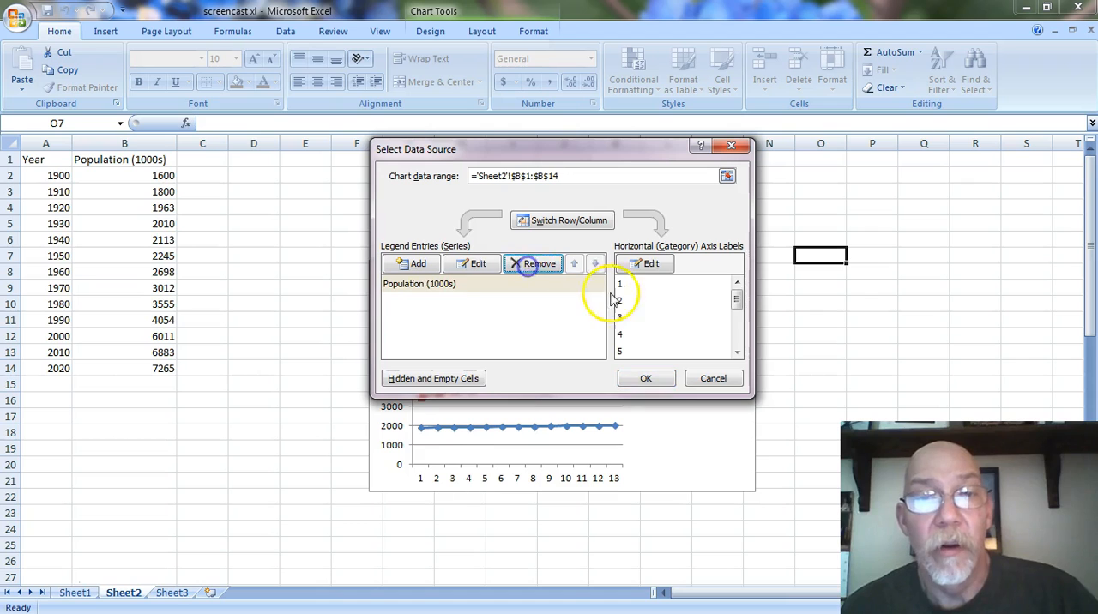
# - Set the chart's horizontal axis labels to the years in A2:A14 and apply the data source changes
pyautogui.click(645, 265)
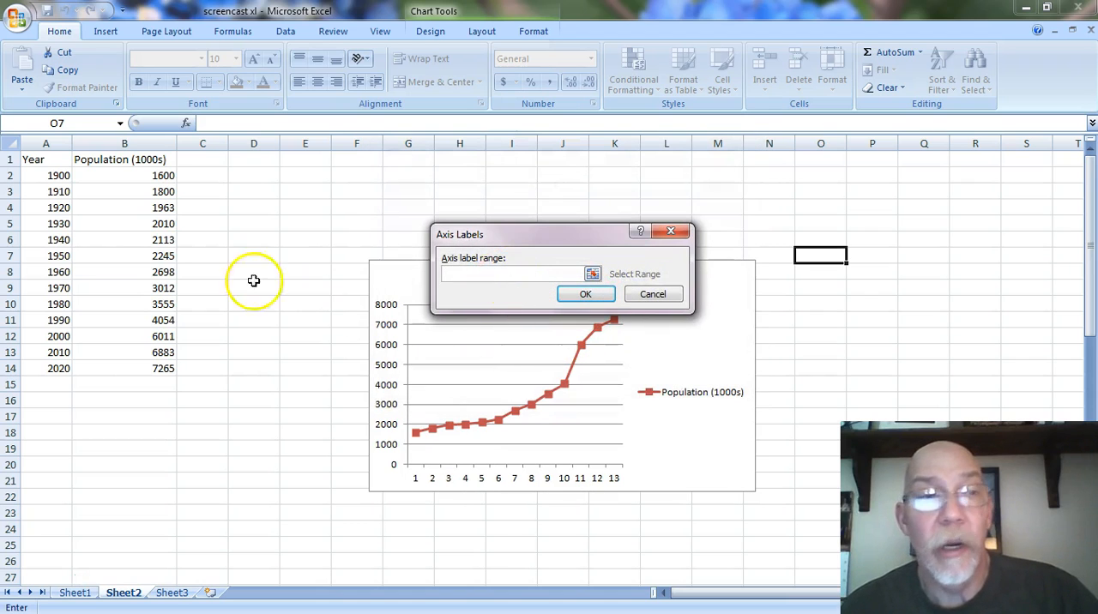
pyautogui.moveTo(54, 176); pyautogui.dragTo(56, 367)
pyautogui.click(587, 296)
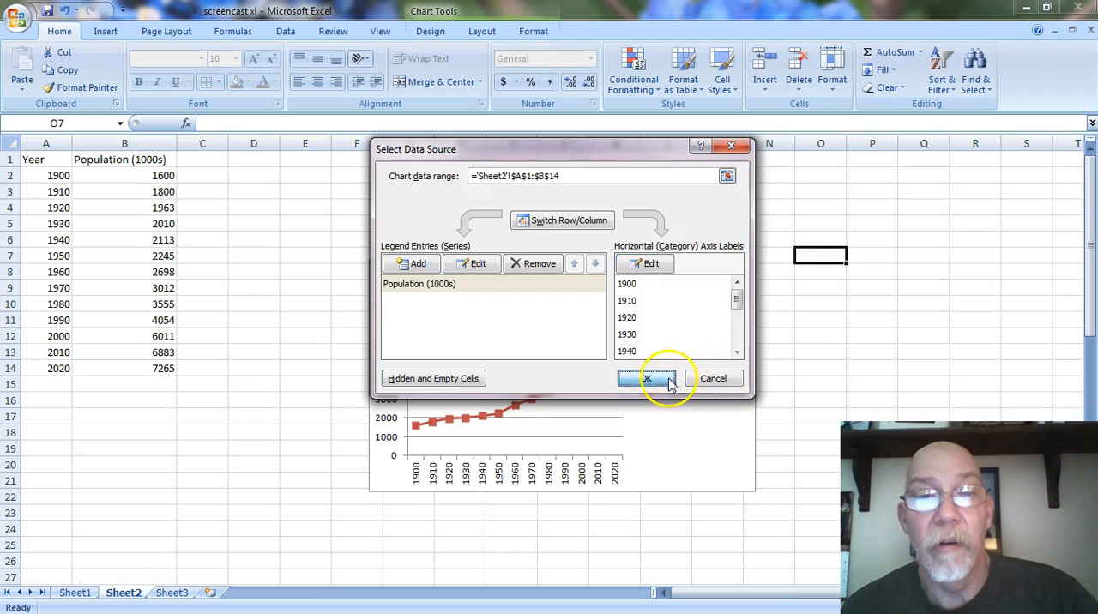
pyautogui.click(668, 382)
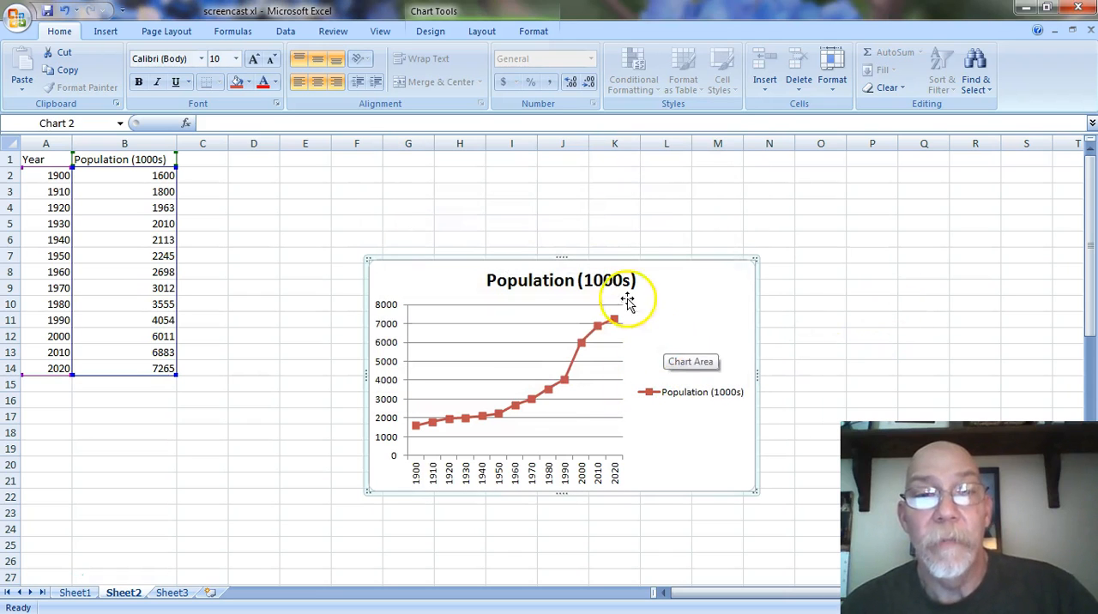
# - Move the chart beside the data table and enlarge it to span about columns D to N and rows 2 to 25
pyautogui.moveTo(407, 260); pyautogui.dragTo(253, 169)
pyautogui.moveTo(610, 400); pyautogui.dragTo(777, 551)
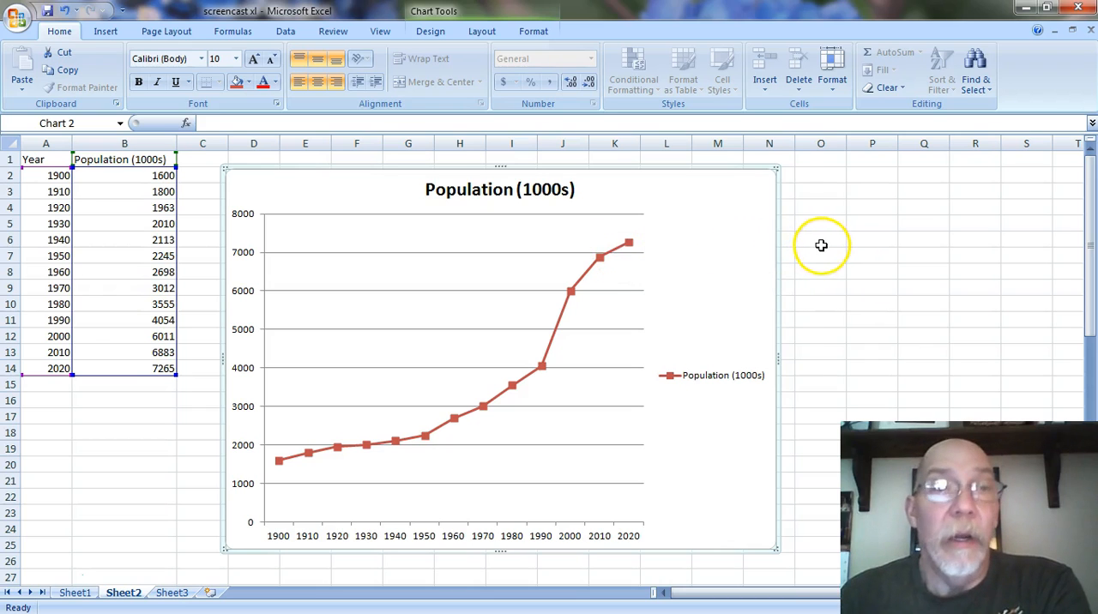
pyautogui.click(858, 240)
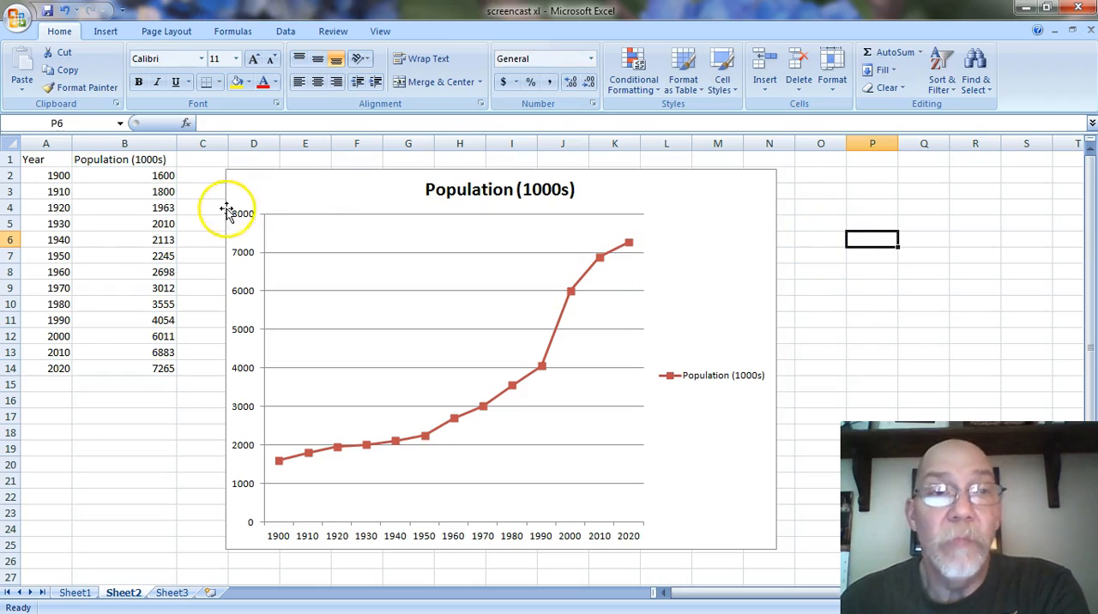
# - Change the 1920 population in cell B4 to 1952 and select the population chart
pyautogui.click(162, 208)
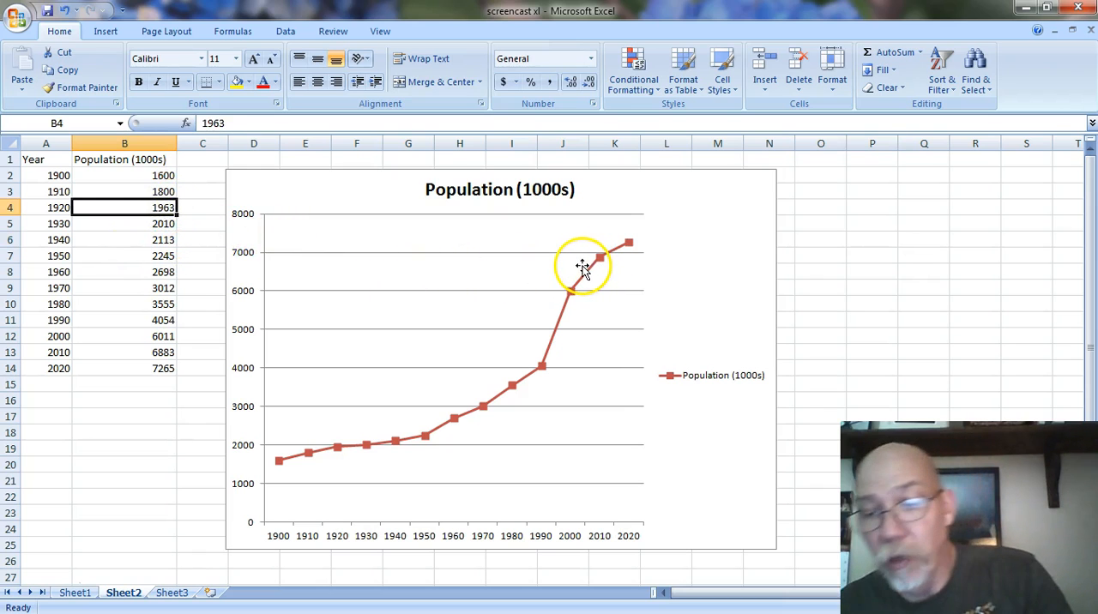
pyautogui.write('1952')
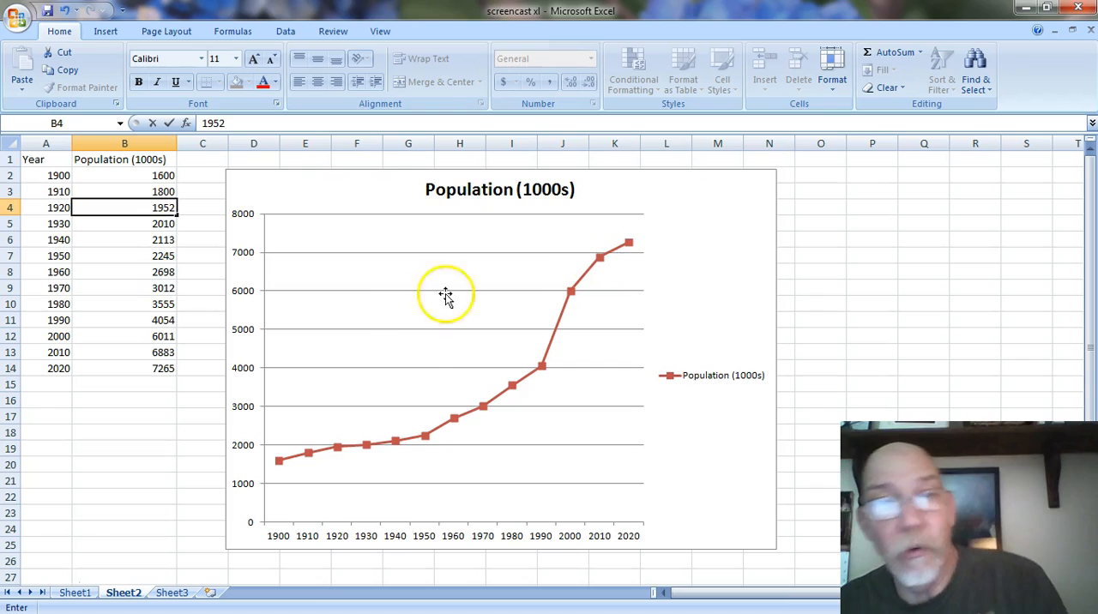
pyautogui.press('Return')
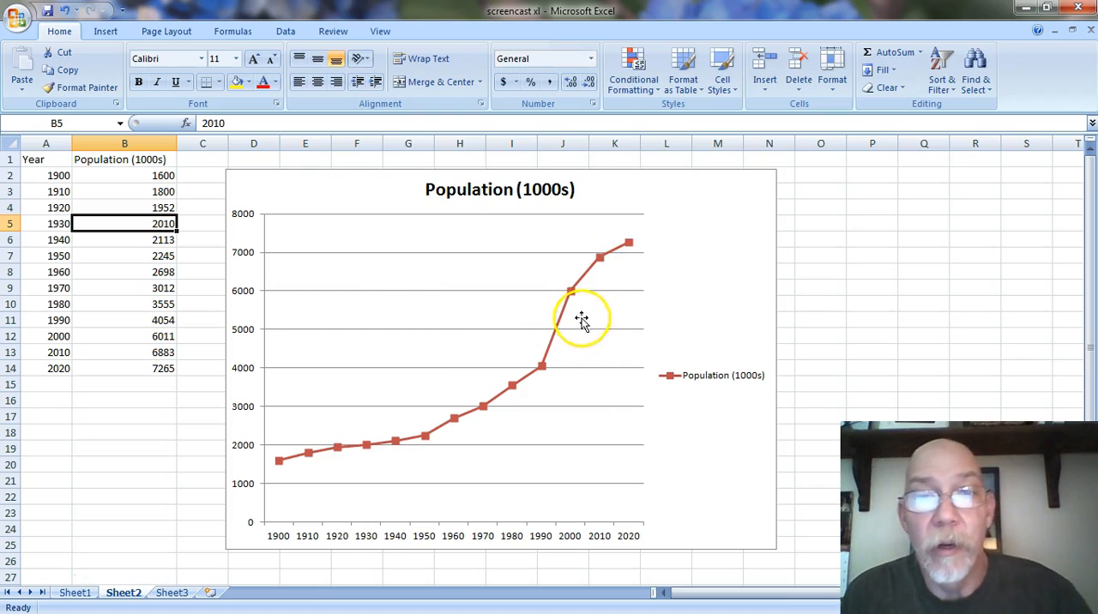
pyautogui.click(671, 313)
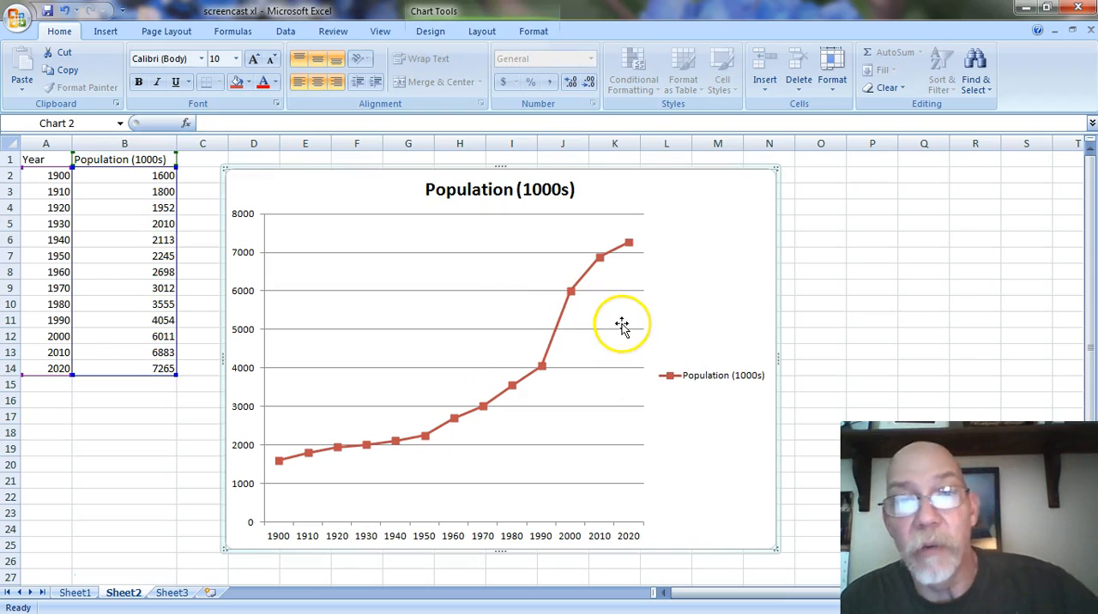